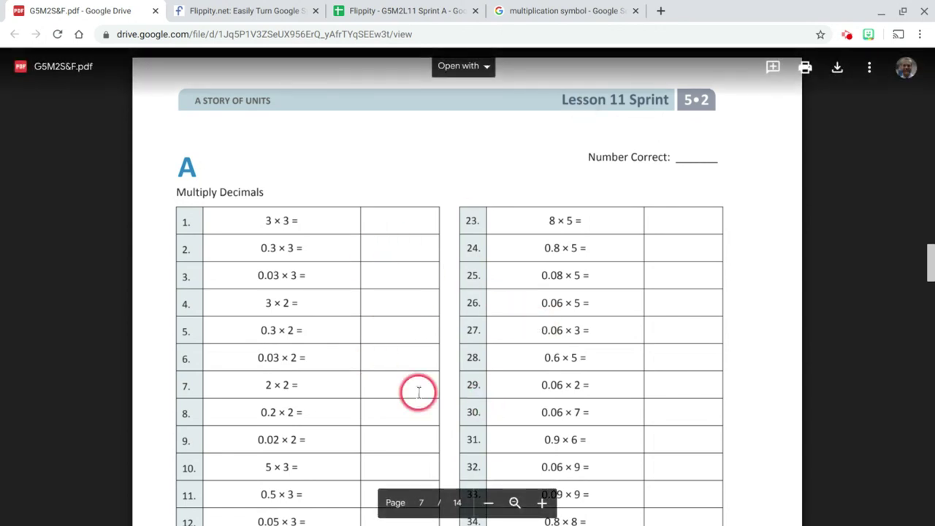
# - View the Flippity.net activity templates, then close that tab to return to the flashcard spreadsheet
pyautogui.click(238, 11)
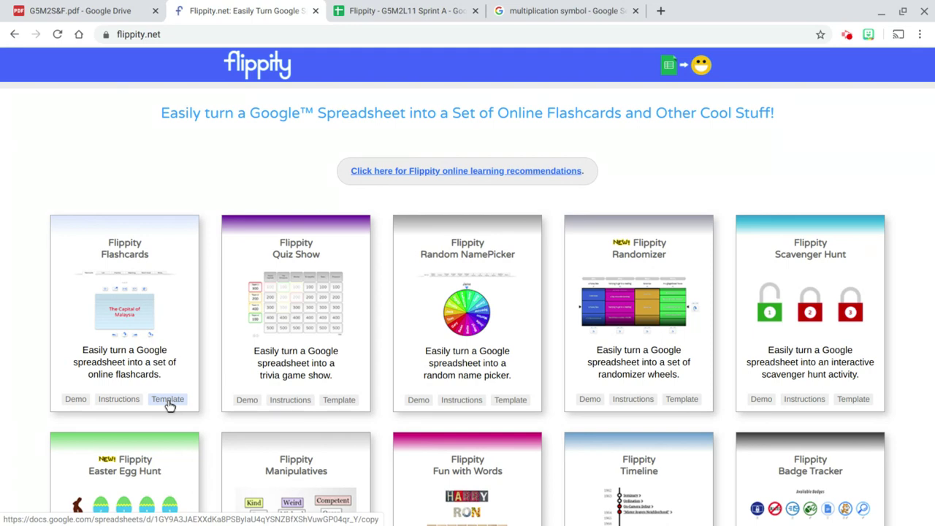
pyautogui.click(316, 13)
# - Publish the entire flashcard spreadsheet to the web as a web page and get its link
pyautogui.click(249, 10)
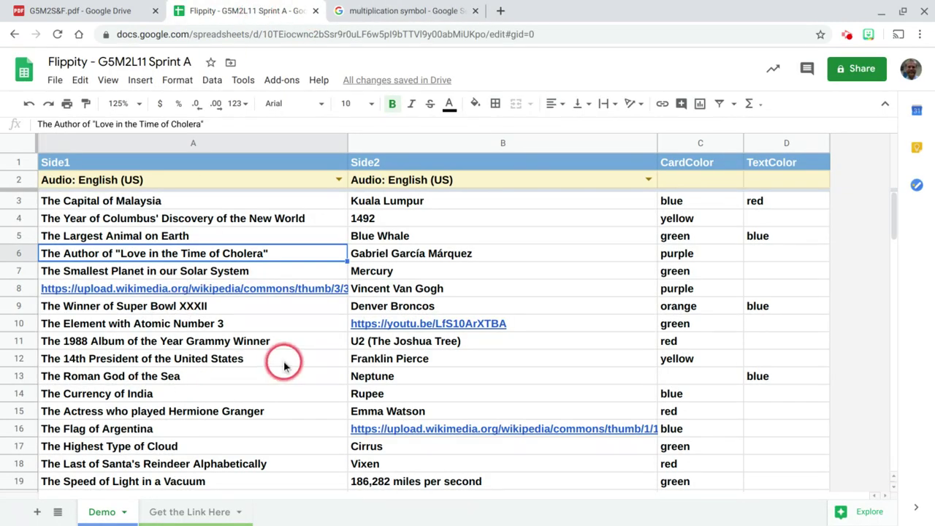
pyautogui.click(285, 365)
pyautogui.click(131, 62)
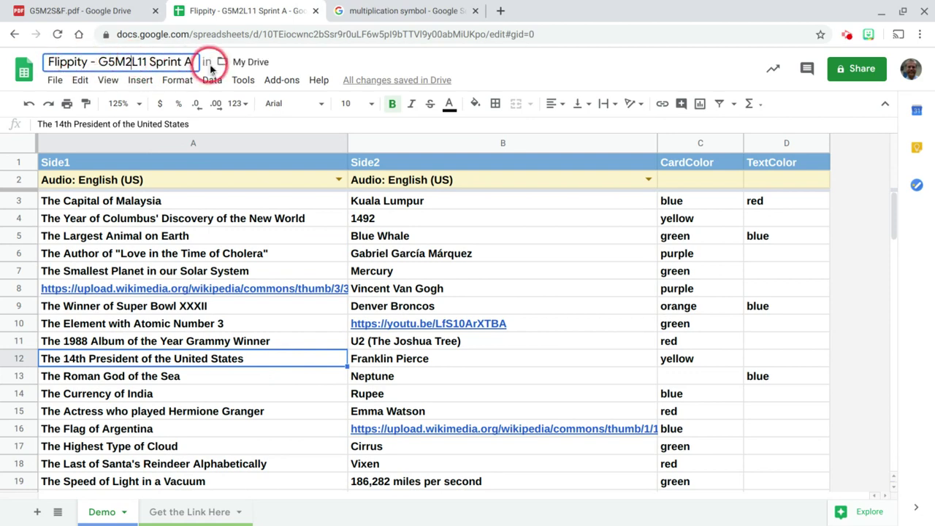
pyautogui.click(55, 82)
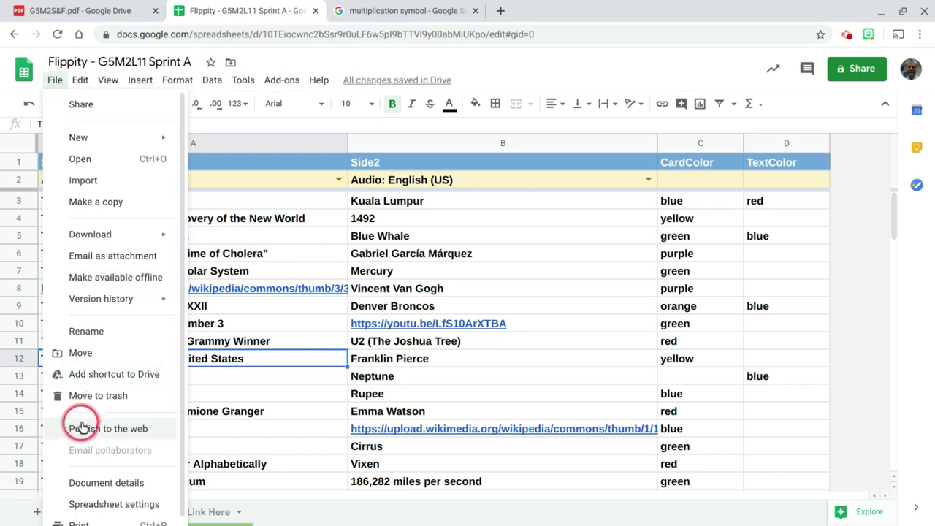
pyautogui.click(82, 429)
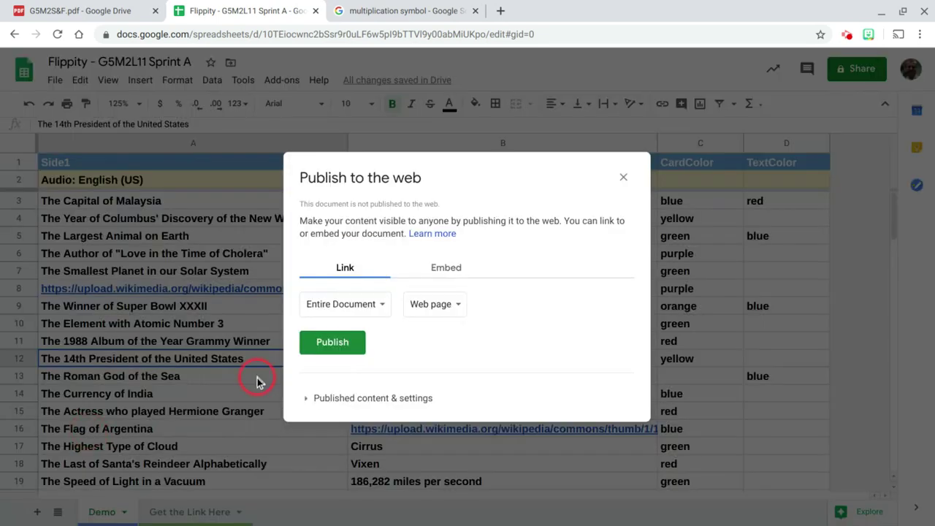
pyautogui.click(332, 343)
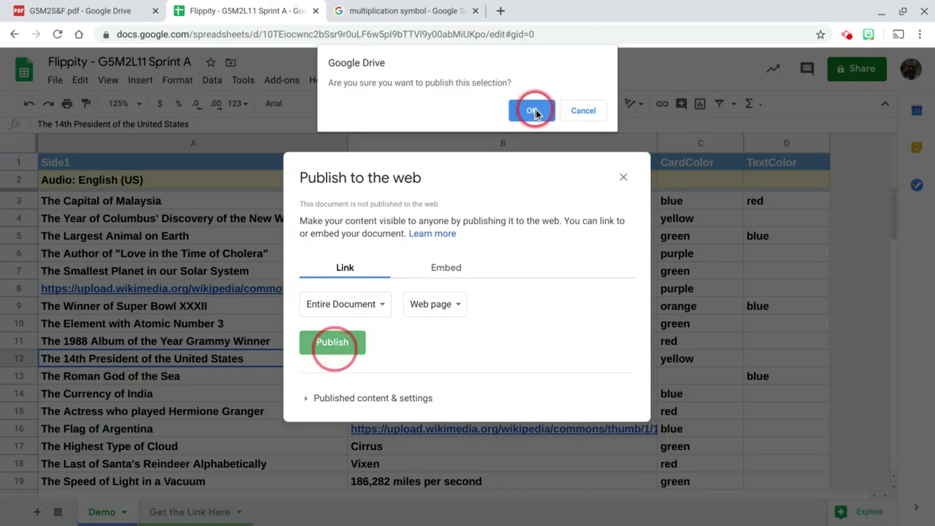
pyautogui.click(533, 111)
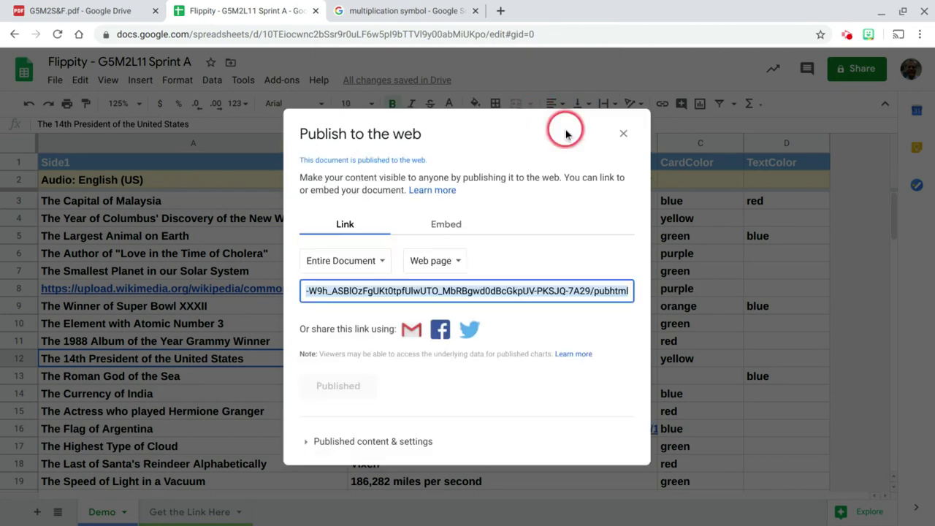
pyautogui.click(625, 135)
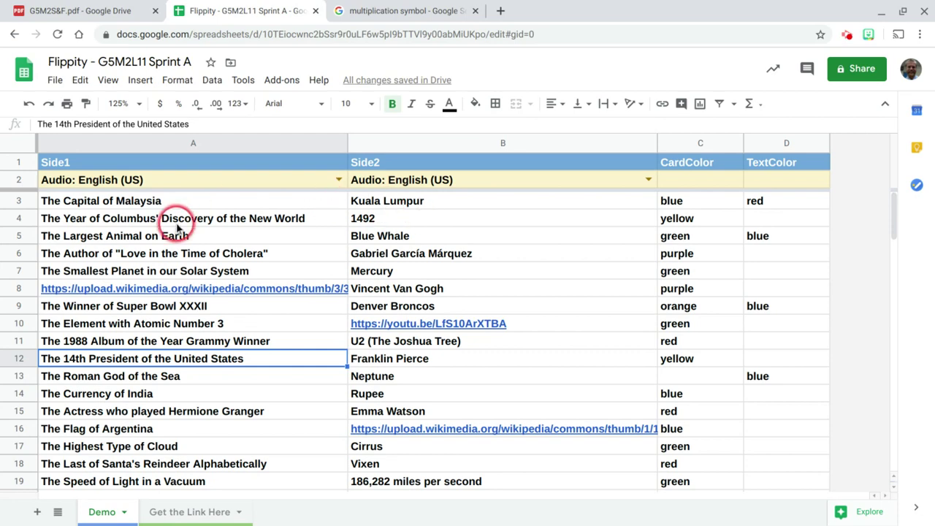
pyautogui.click(257, 203)
# - Clear the sample Side1/Side2 cards from A3:B29 and narrow columns A and B
pyautogui.hotkey('shift', 'Right')
pyautogui.hotkey('ctrl', 'shift', 'Down')
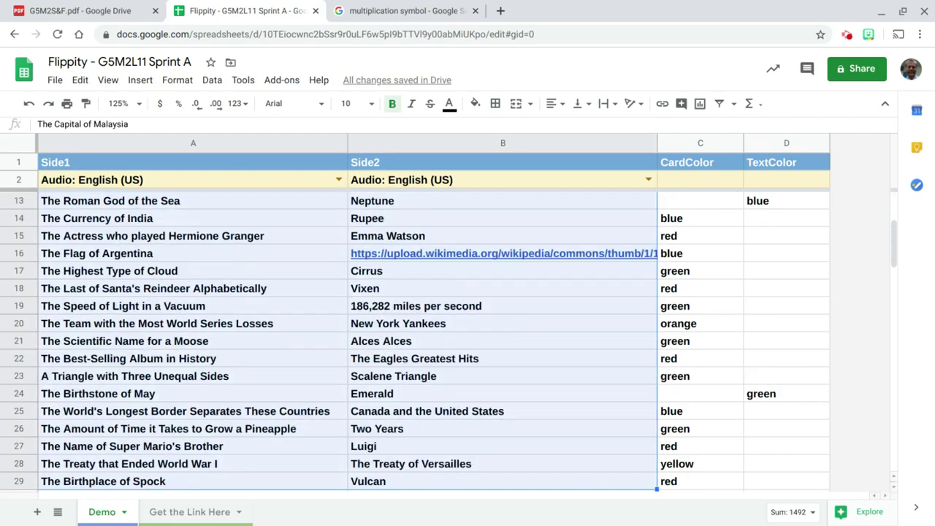
pyautogui.press('Delete')
pyautogui.scroll(5, 247, 261)
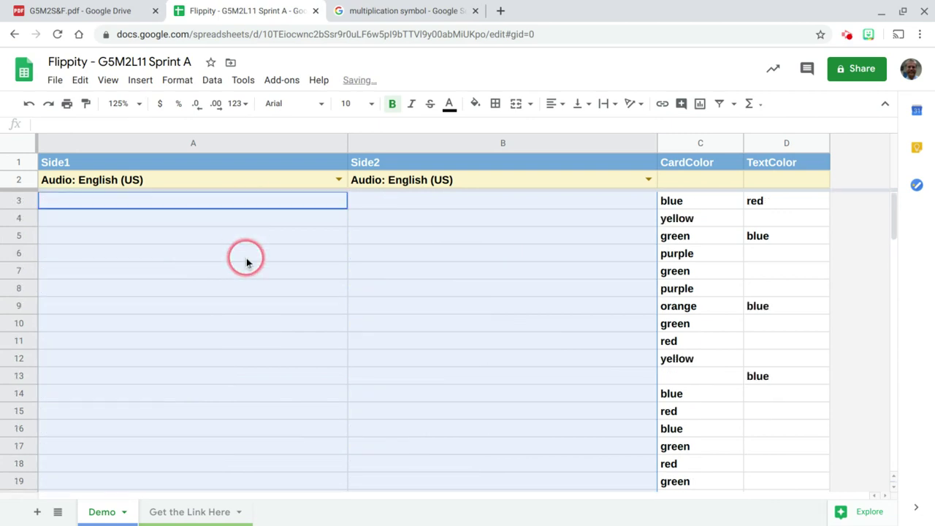
pyautogui.click(247, 261)
pyautogui.moveTo(234, 140)
pyautogui.mouseDown()
pyautogui.moveTo(385, 142)
pyautogui.moveTo(230, 142)
pyautogui.mouseUp()
pyautogui.click(305, 251)
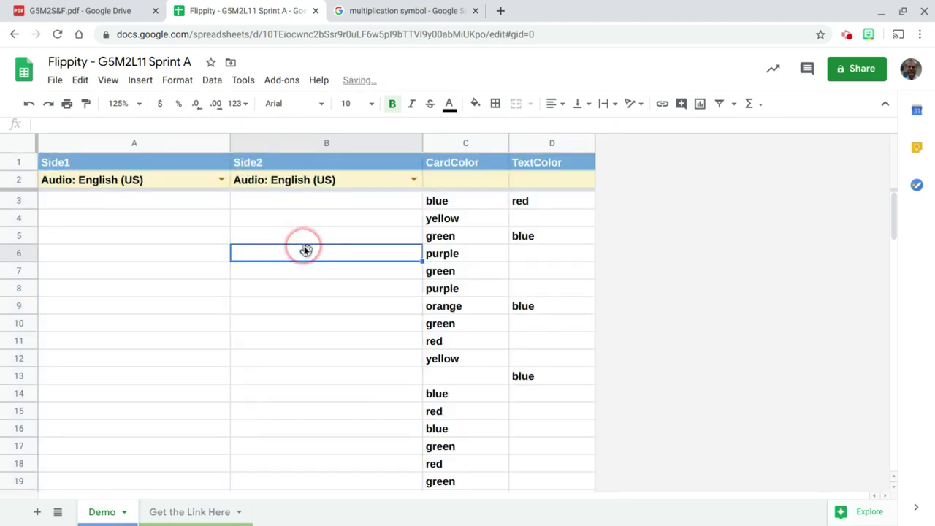
# - Check the Lesson 11 Sprint PDF, then add a new blank sheet to the spreadsheet
pyautogui.click(36, 10)
pyautogui.click(228, 273)
pyautogui.click(272, 230)
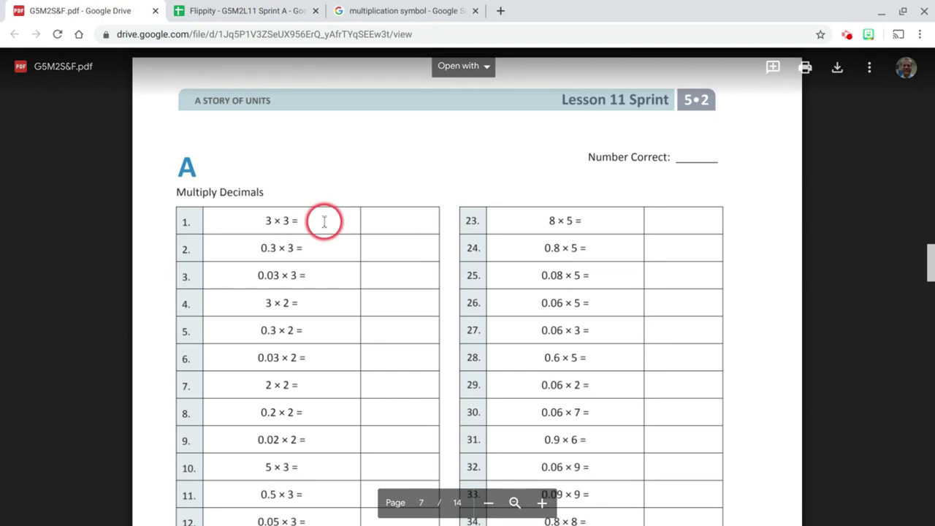
pyautogui.click(234, 9)
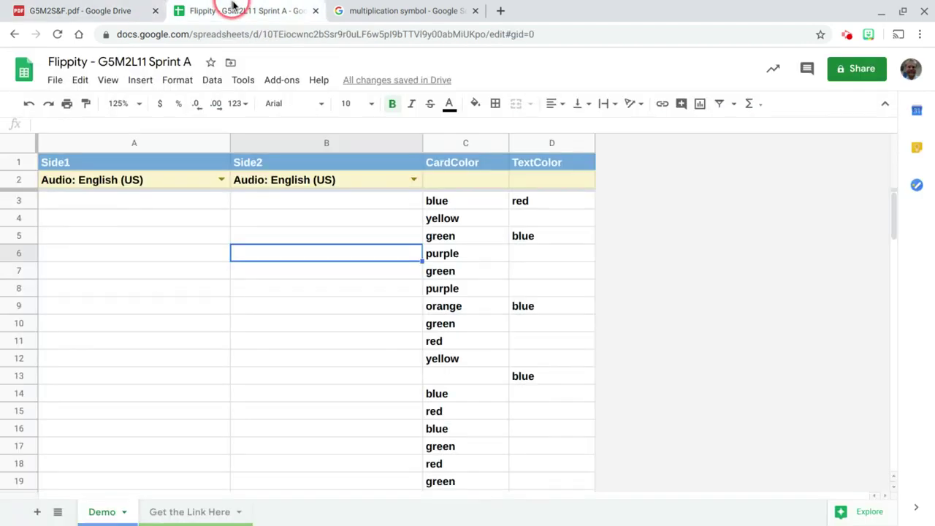
pyautogui.click(39, 511)
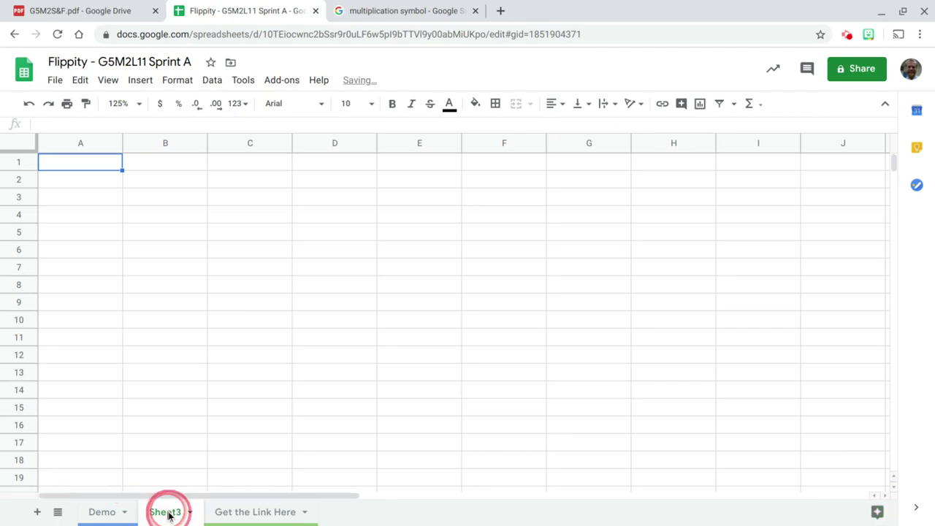
# - Move the new sheet after Get the Link Here, rename it 'Problems', and return to the PDF
pyautogui.moveTo(168, 515); pyautogui.dragTo(281, 515)
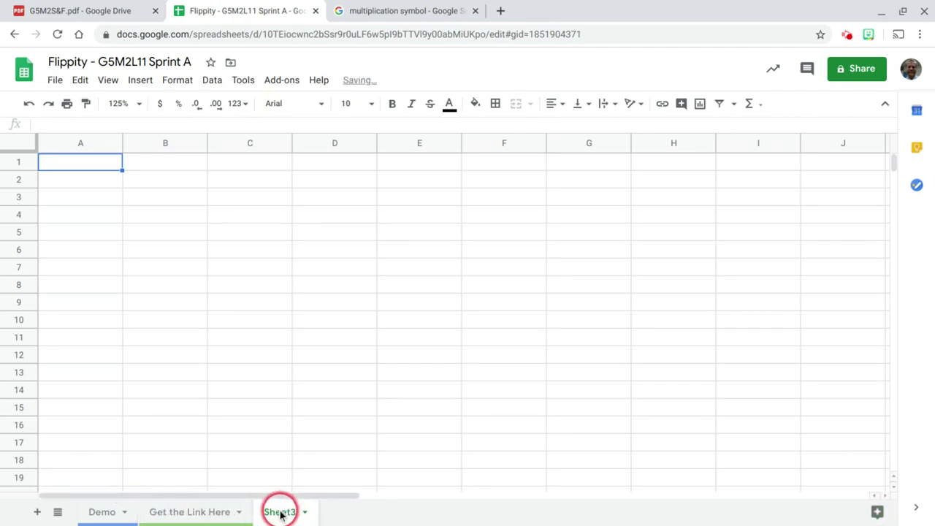
pyautogui.doubleClick(280, 513)
pyautogui.write('Problems')
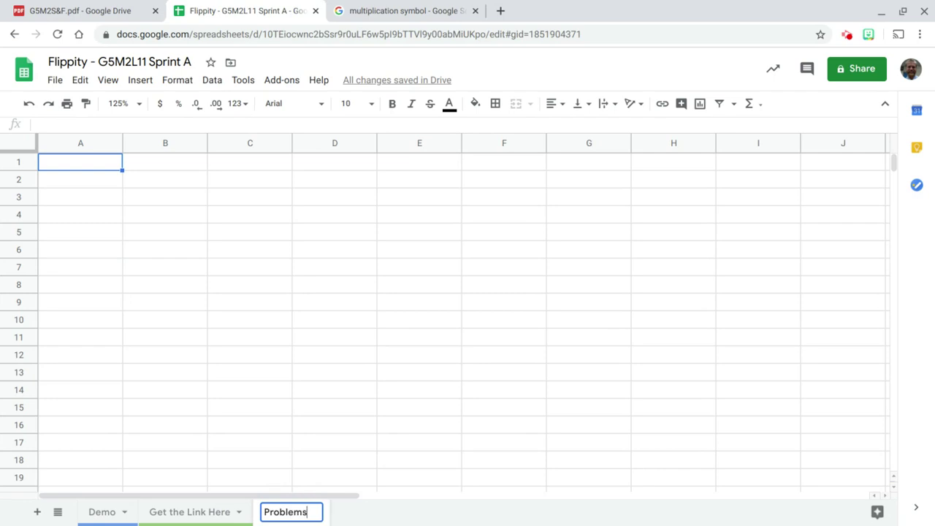
pyautogui.press('Return')
pyautogui.click(198, 315)
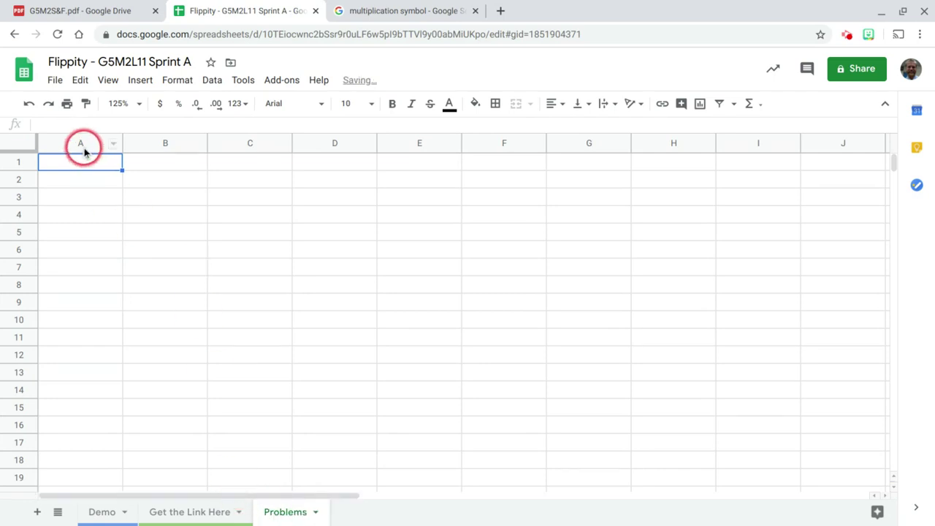
pyautogui.click(116, 10)
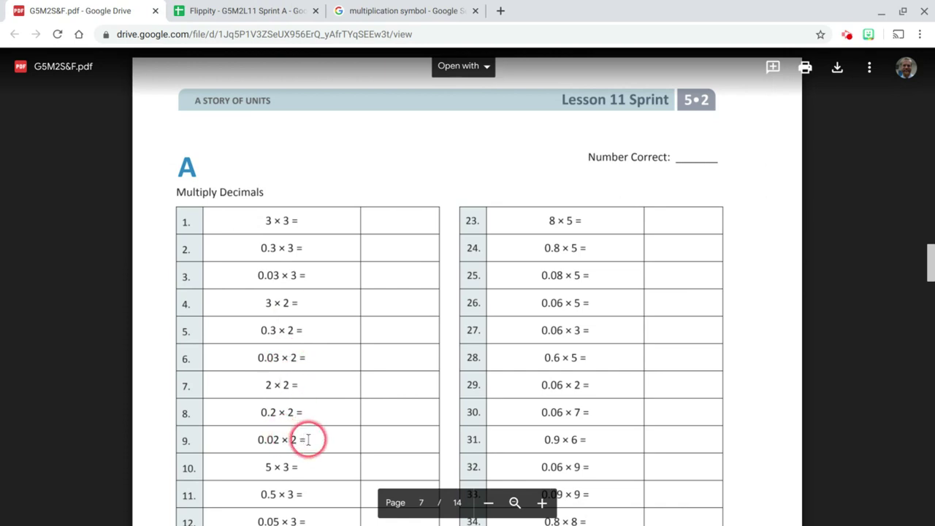
# - Paste factor pairs 3/3, 0.3/3, 0.03/3, 3/2, 0.3/2 into Problems A1:B5, then return to Demo
pyautogui.scroll(-2, 308, 439)
pyautogui.scroll(2, 309, 439)
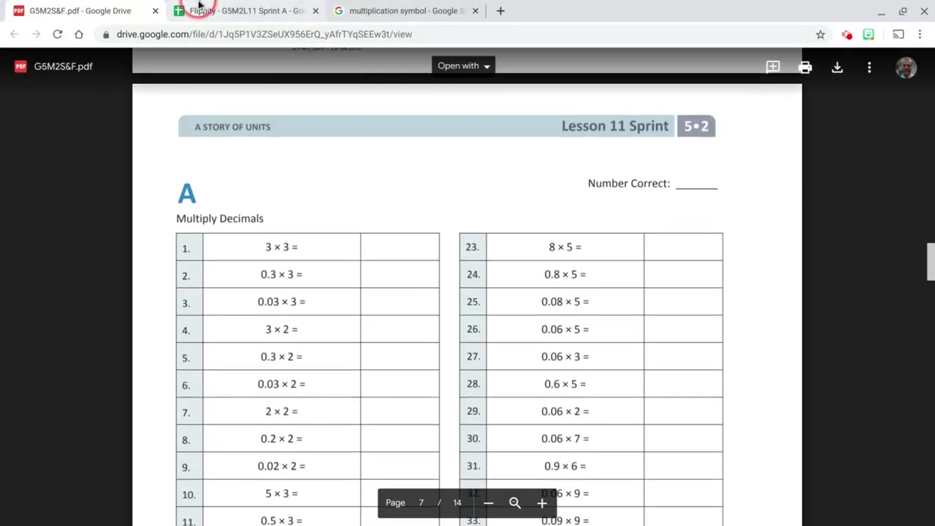
pyautogui.click(199, 7)
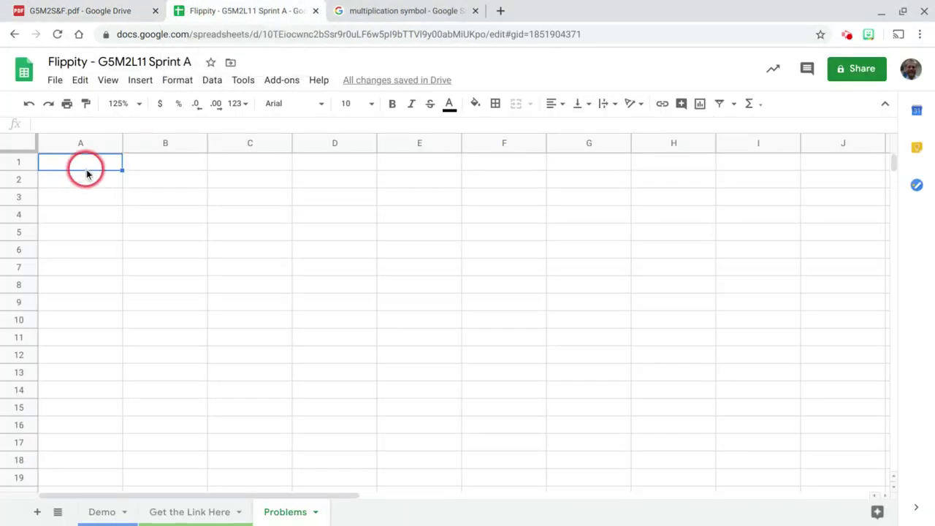
pyautogui.write('3\t3 0.3\t3 0.03\t3 3\t2 0.3\t2')
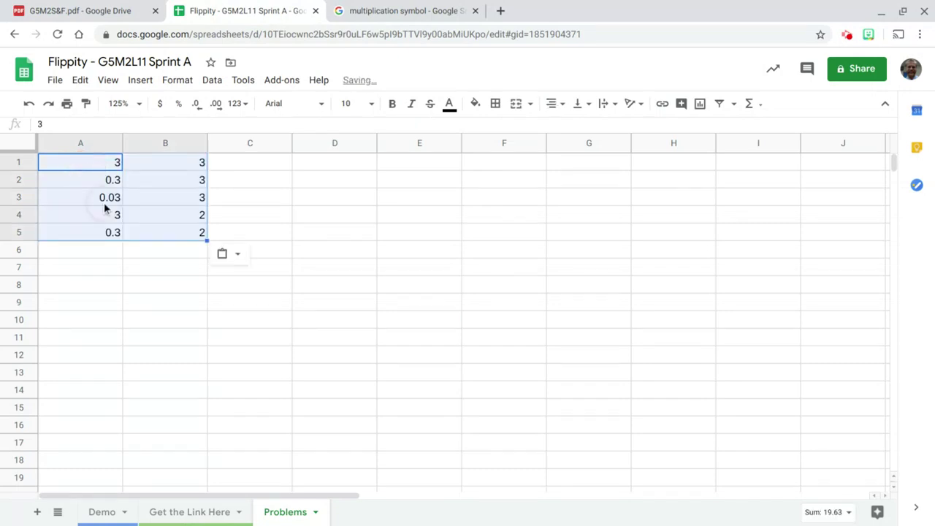
pyautogui.click(113, 229)
pyautogui.click(102, 169)
pyautogui.click(148, 291)
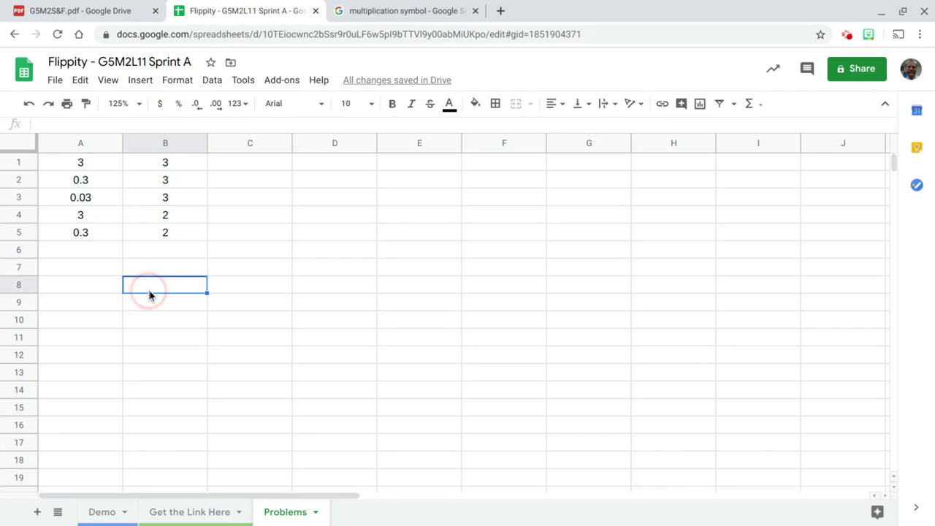
pyautogui.click(100, 514)
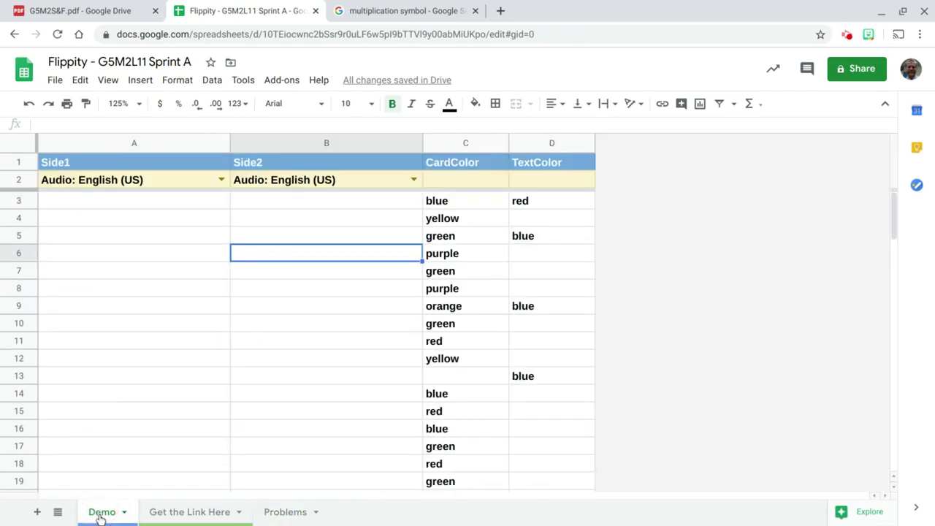
# - Start Demo A3's formula as =Problems!A1&" and copy the × sign from a web search
pyautogui.click(119, 204)
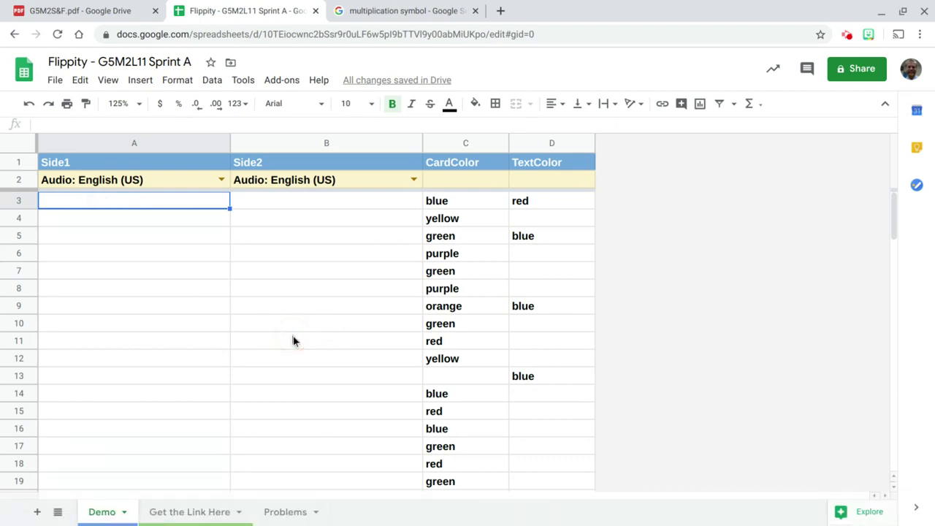
pyautogui.write('=')
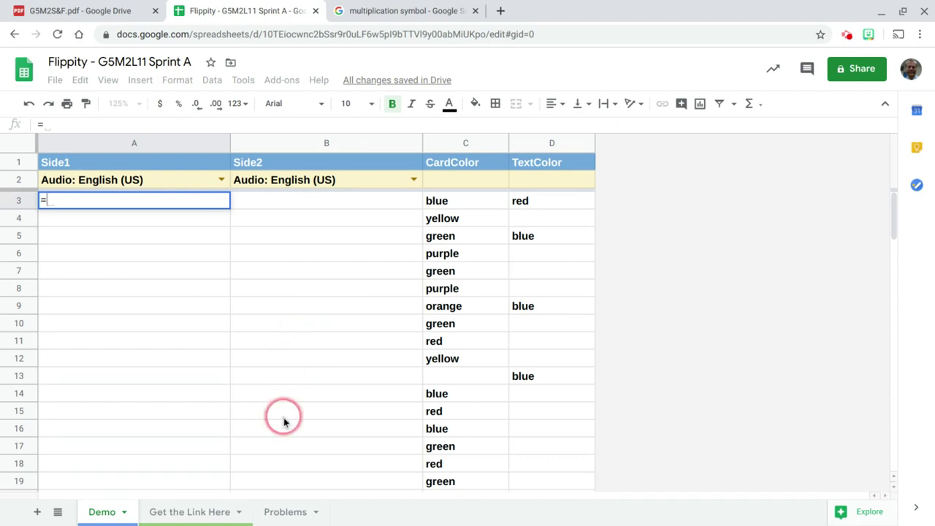
pyautogui.click(281, 513)
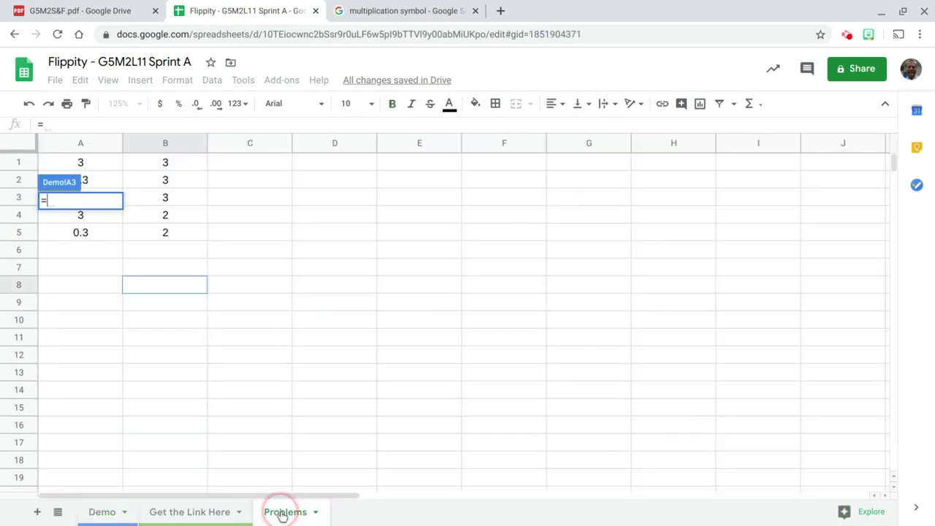
pyautogui.click(96, 167)
pyautogui.click(178, 168)
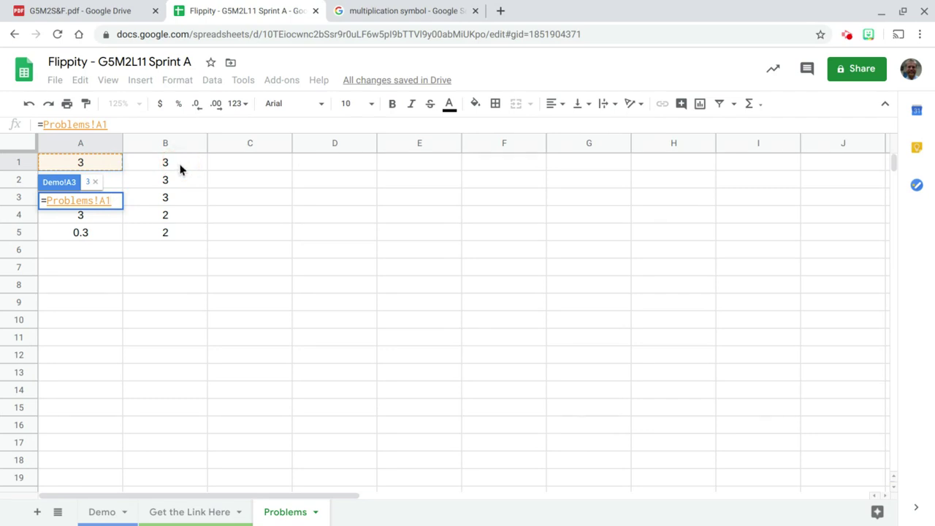
pyautogui.write('&')
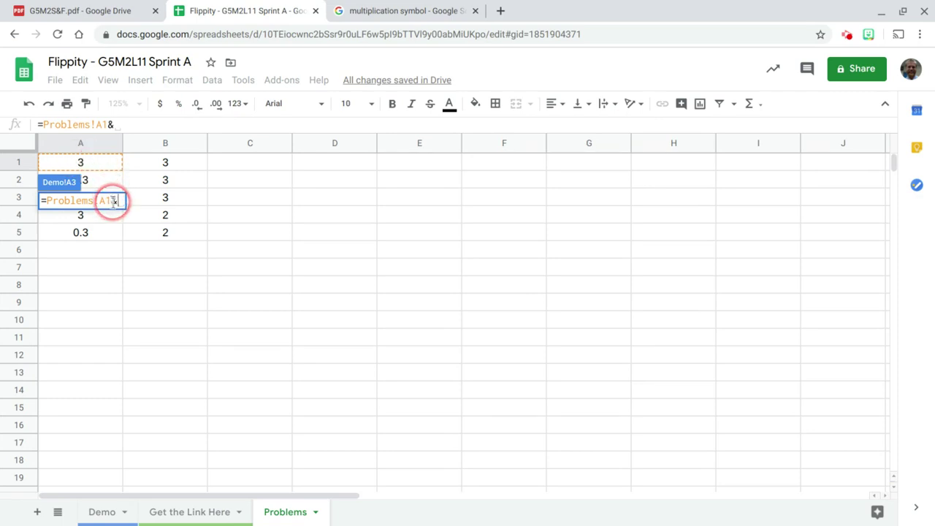
pyautogui.write('"')
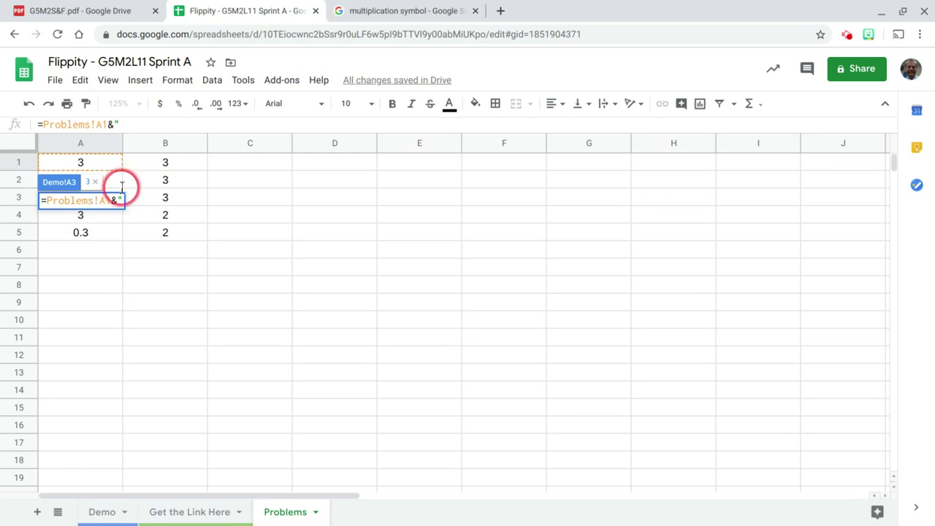
pyautogui.click(391, 8)
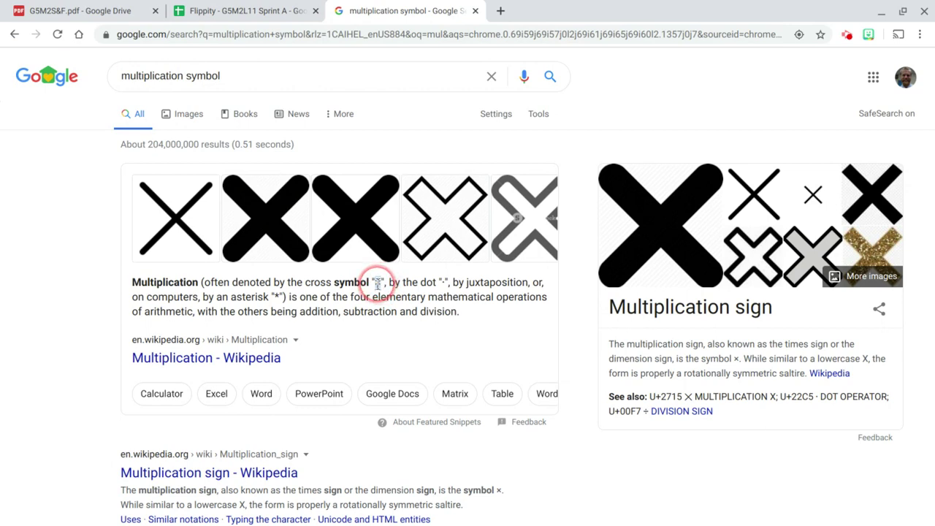
pyautogui.click(256, 9)
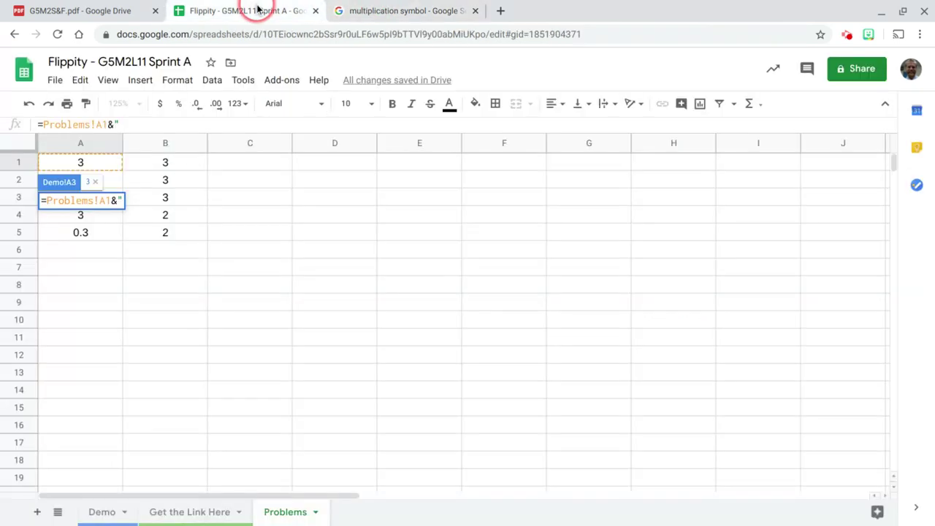
# - Finish A3 as =Problems!A1&"×"&Problems!B1 so the first card reads 3×3
pyautogui.write('×')
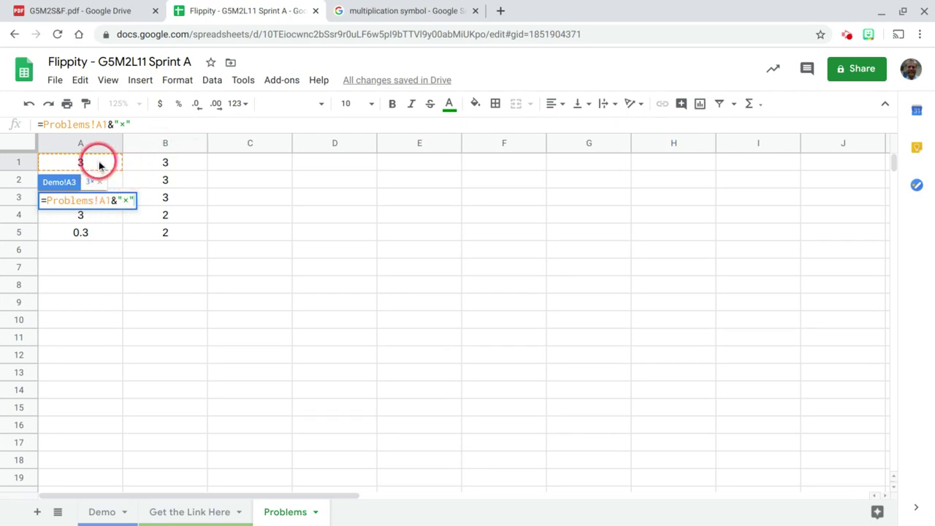
pyautogui.write('&')
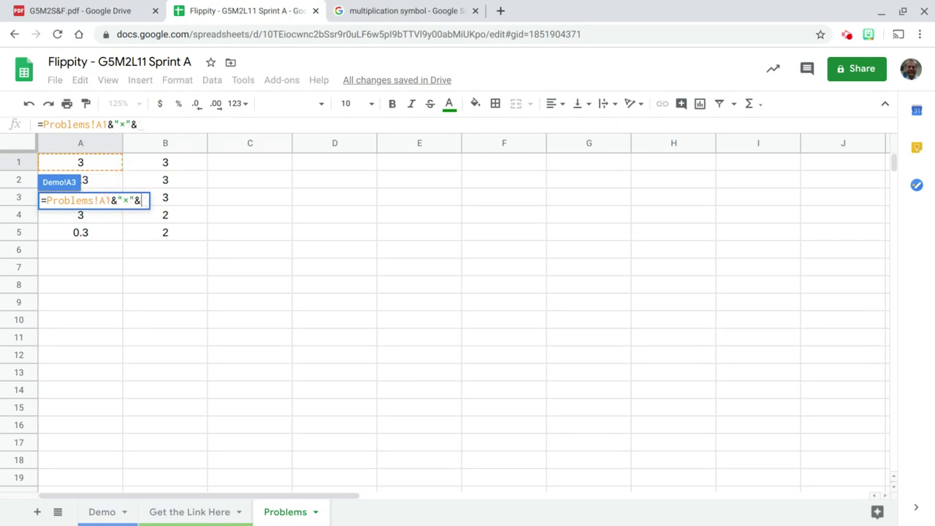
pyautogui.click(180, 167)
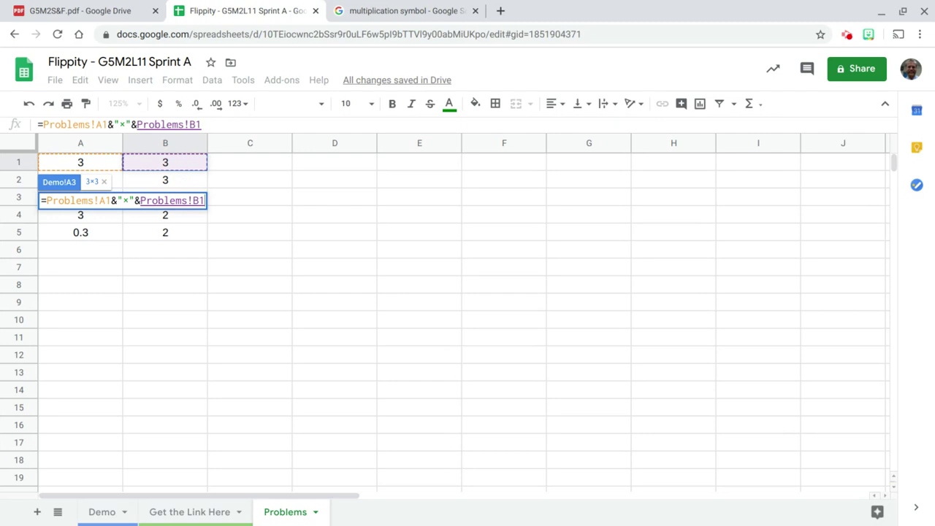
pyautogui.press('Return')
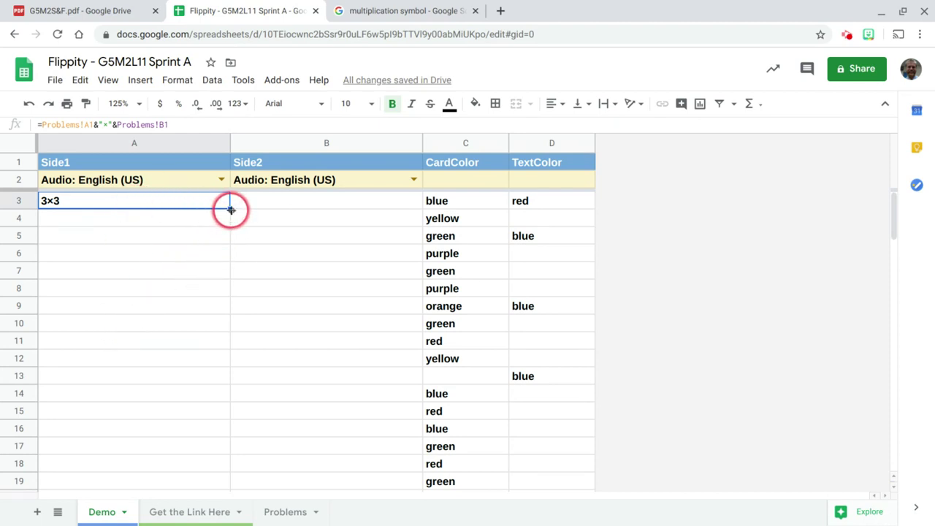
# - Fill the A3 formula down to A7 and clear the stray × values in rows 8 and 9
pyautogui.moveTo(230, 210); pyautogui.dragTo(224, 314)
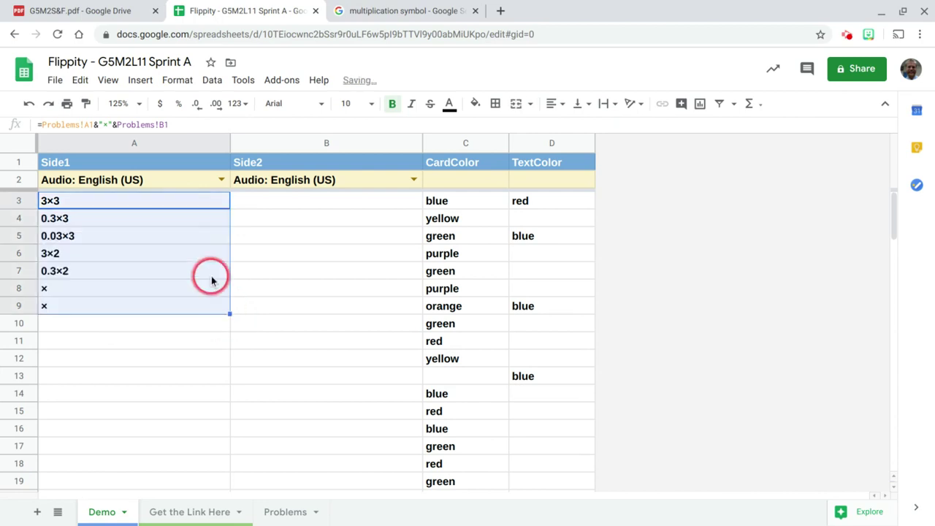
pyautogui.click(49, 291)
pyautogui.press('Delete')
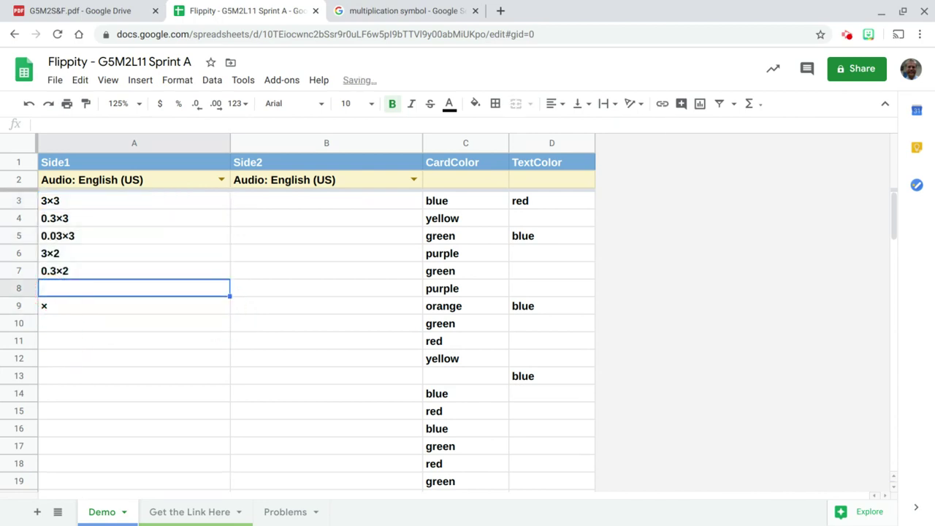
pyautogui.press('Down')
pyautogui.press('Delete')
pyautogui.press('Down')
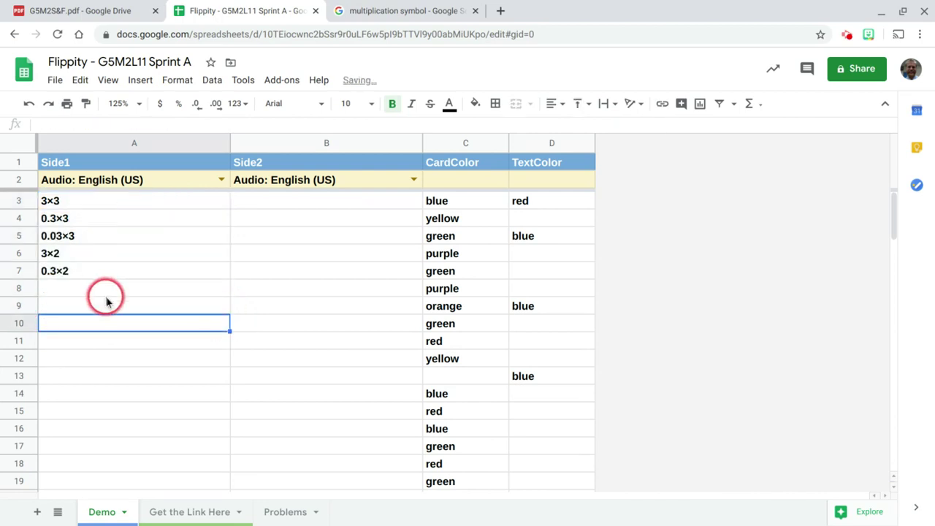
pyautogui.click(271, 203)
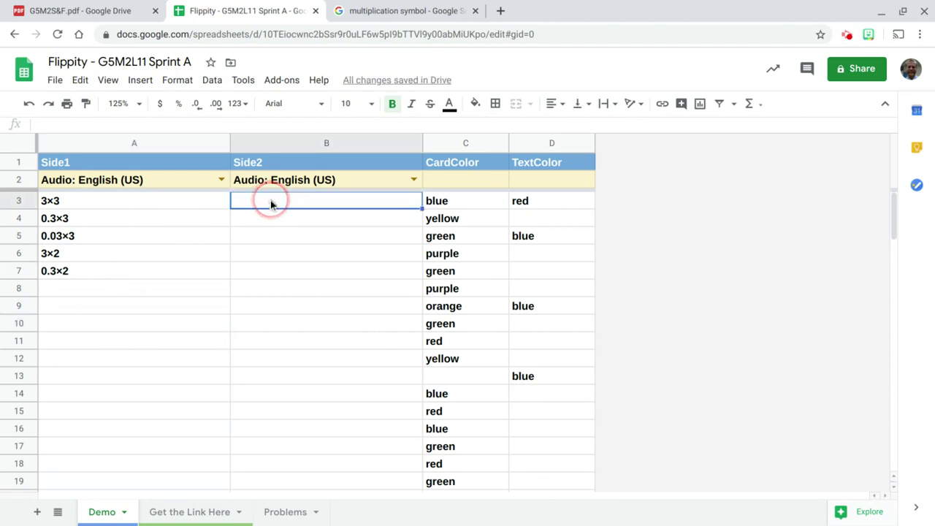
# - Enter =Problems!A1*Problems!B1 in B3 and fill down to give answers 9, 0.9, 0.09, 6, 0.6
pyautogui.write('=')
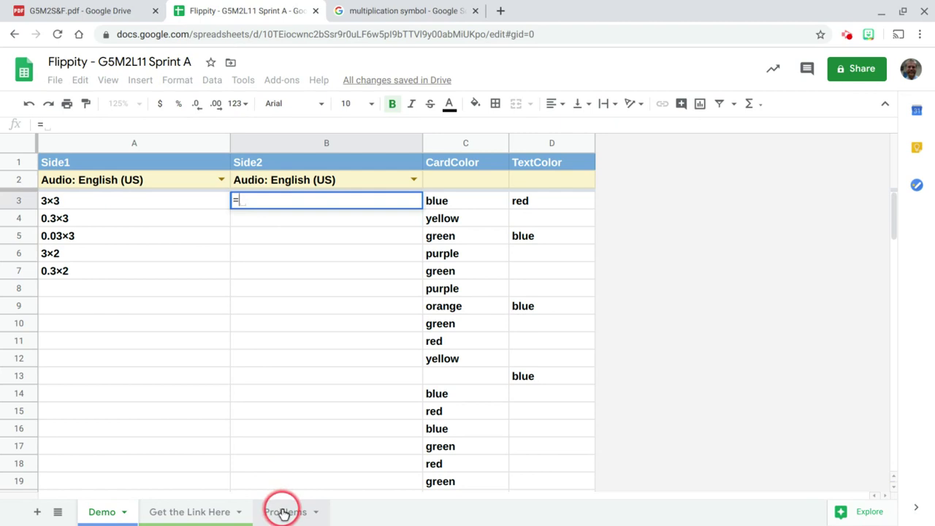
pyautogui.click(281, 512)
pyautogui.click(102, 165)
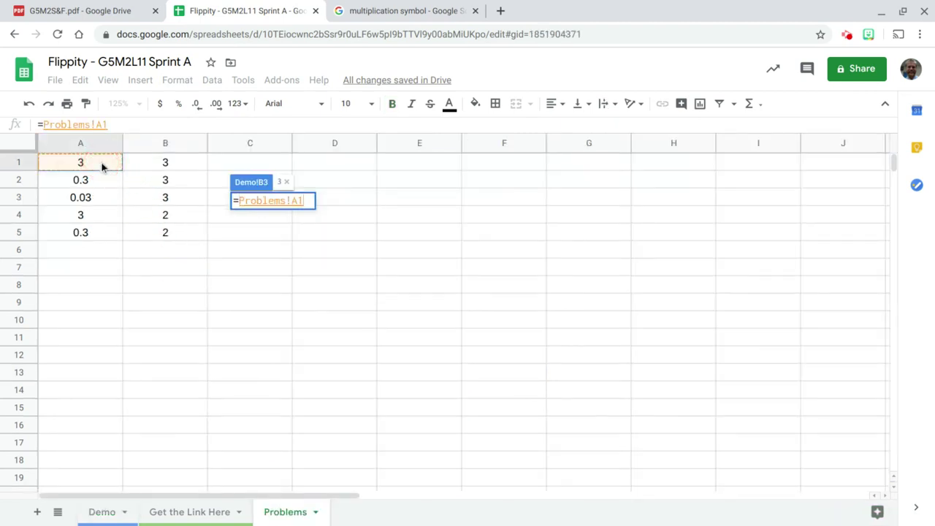
pyautogui.click(156, 163)
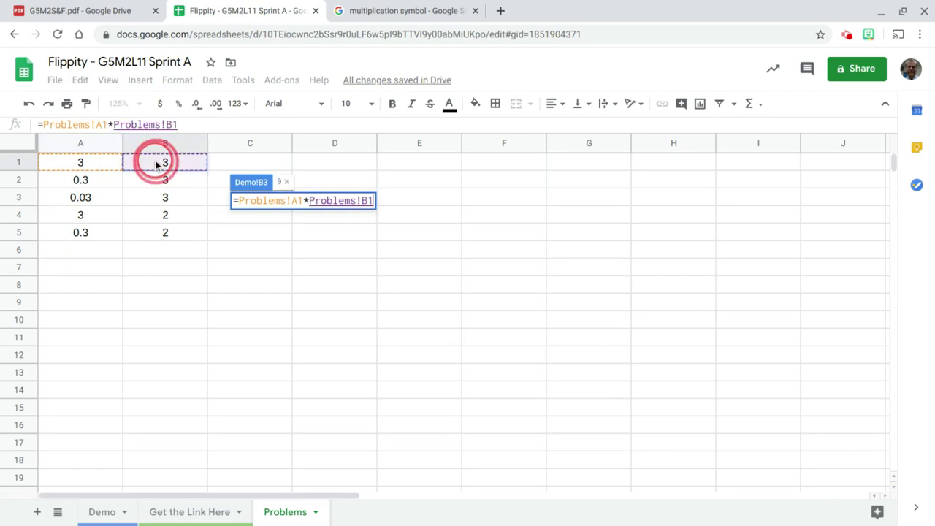
pyautogui.press('Return')
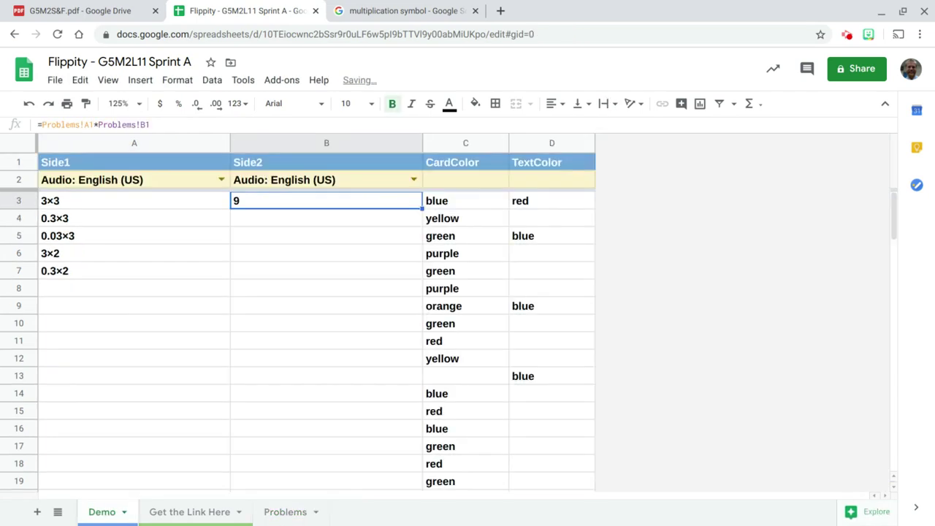
pyautogui.doubleClick(423, 209)
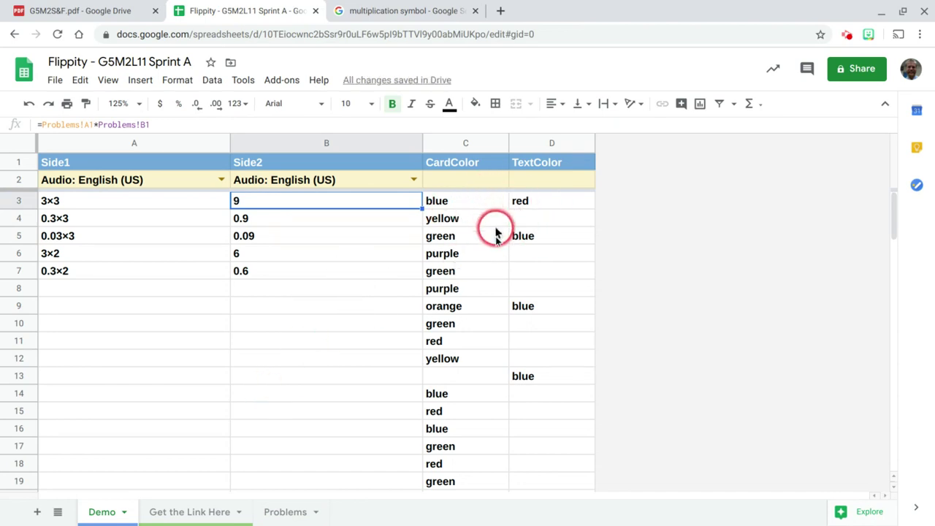
# - Clear the leftover CardColor and TextColor entries from row 8 down through row 29
pyautogui.click(453, 290)
pyautogui.hotkey('shift', 'Right')
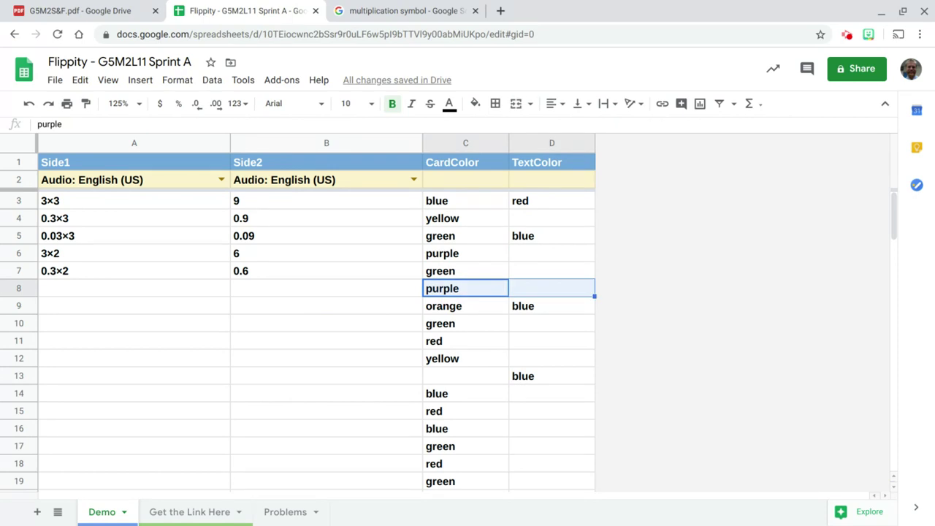
pyautogui.hotkey('shift', 'Down')
pyautogui.hotkey('shift', 'Down')
pyautogui.hotkey('shift', 'Down')
pyautogui.hotkey('shift', 'Down')
pyautogui.hotkey('shift', 'Down')
pyautogui.hotkey('shift', 'Down')
pyautogui.hotkey('shift', 'Down')
pyautogui.hotkey('shift', 'Down')
pyautogui.hotkey('shift', 'Down')
pyautogui.hotkey('shift', 'Down')
pyautogui.hotkey('shift', 'Down')
pyautogui.hotkey('shift', 'Down')
pyautogui.hotkey('shift', 'Down')
pyautogui.hotkey('shift', 'Down')
pyautogui.hotkey('shift', 'Down')
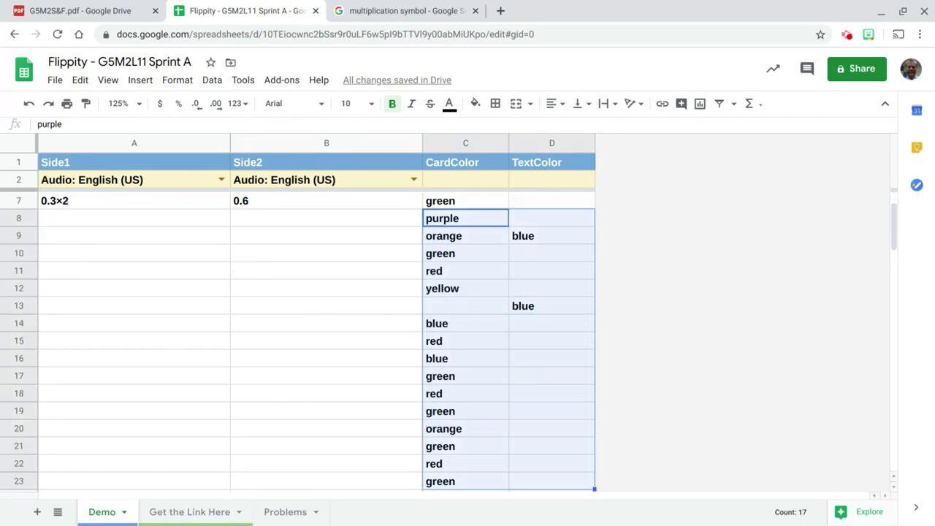
pyautogui.press('Delete')
pyautogui.scroll(-4, 459, 322)
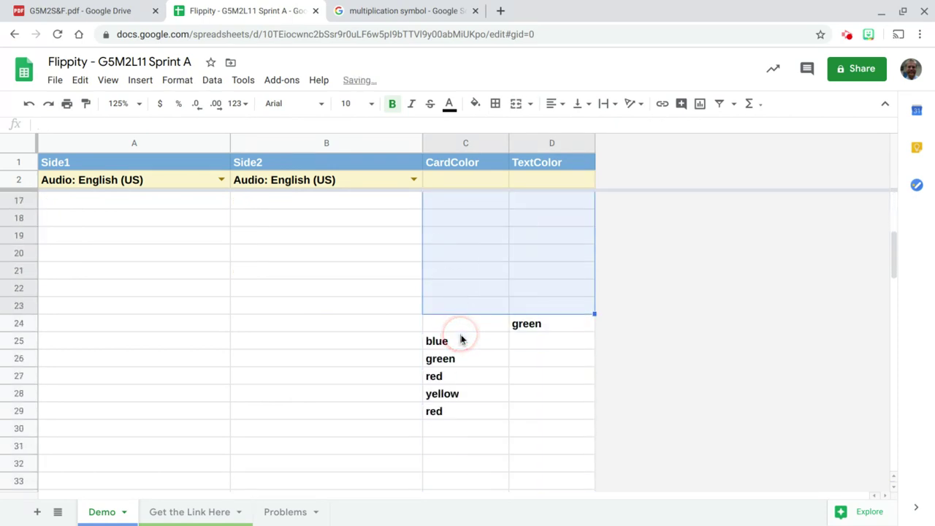
pyautogui.hotkey('shift', 'Down')
pyautogui.hotkey('shift', 'Down')
pyautogui.hotkey('shift', 'Down')
pyautogui.hotkey('shift', 'Down')
pyautogui.hotkey('shift', 'Down')
pyautogui.hotkey('shift', 'Down')
pyautogui.press('Delete')
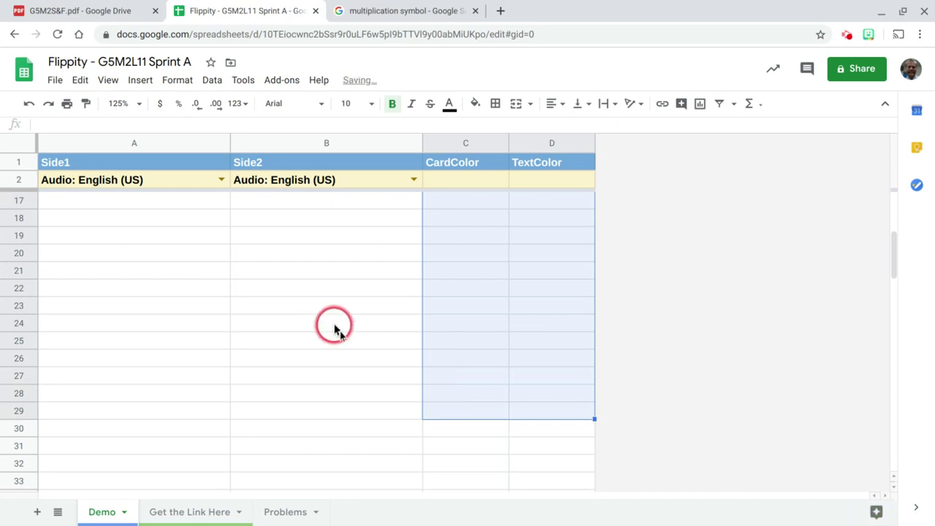
pyautogui.scroll(5, 336, 336)
pyautogui.click(353, 365)
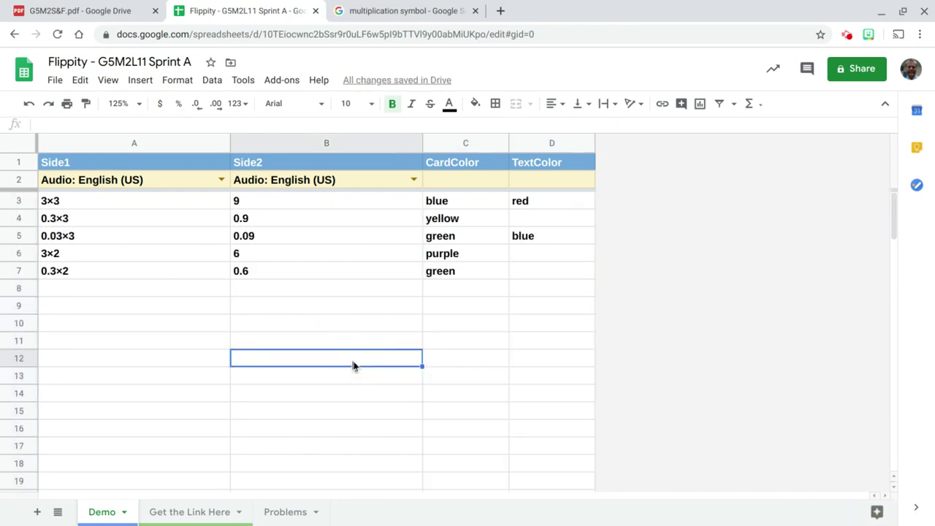
# - Open the Flippity flashcards link from the Get the Link Here sheet
pyautogui.click(174, 514)
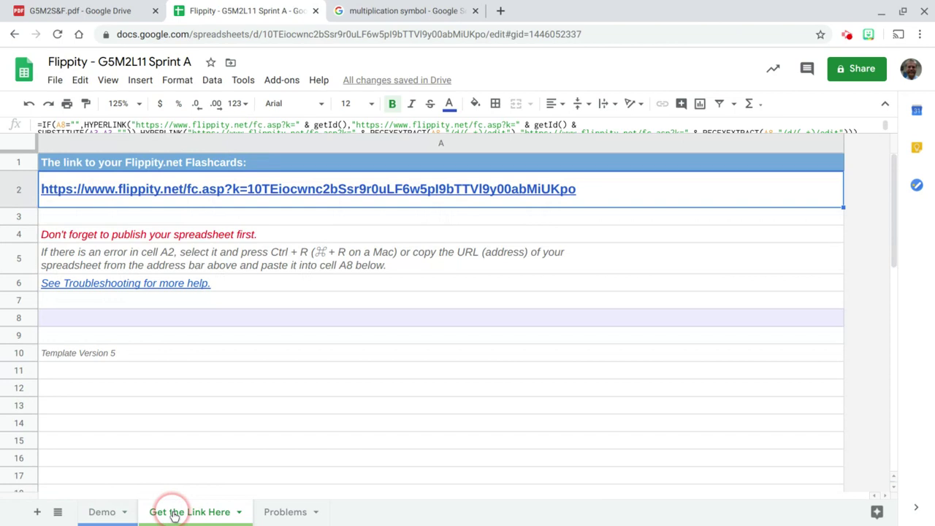
pyautogui.click(189, 190)
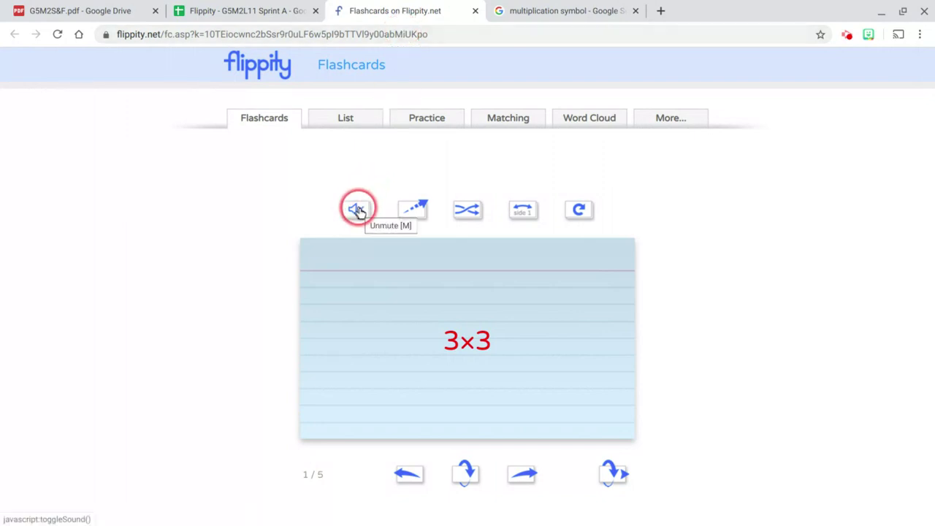
# - Try Practice mode, then back in Flashcards reveal the 3×3 and 0.3×3 answers
pyautogui.click(428, 120)
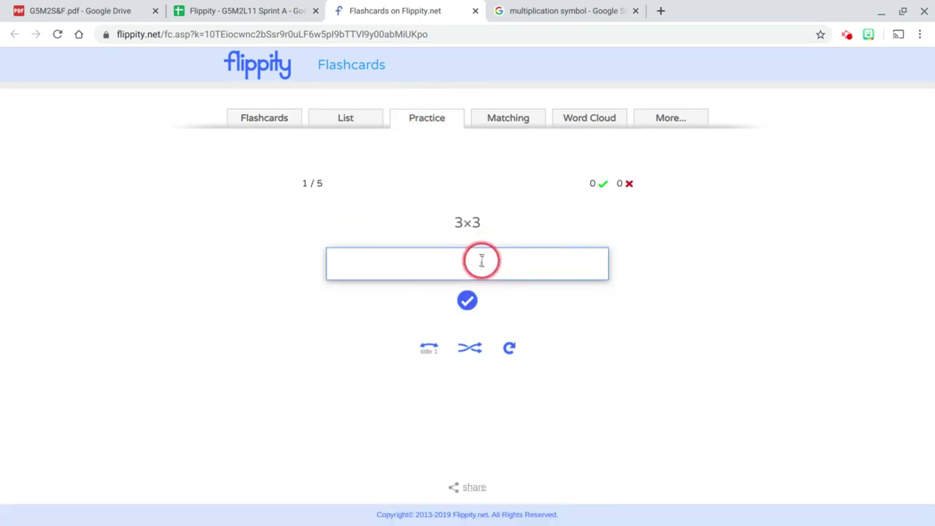
pyautogui.click(259, 118)
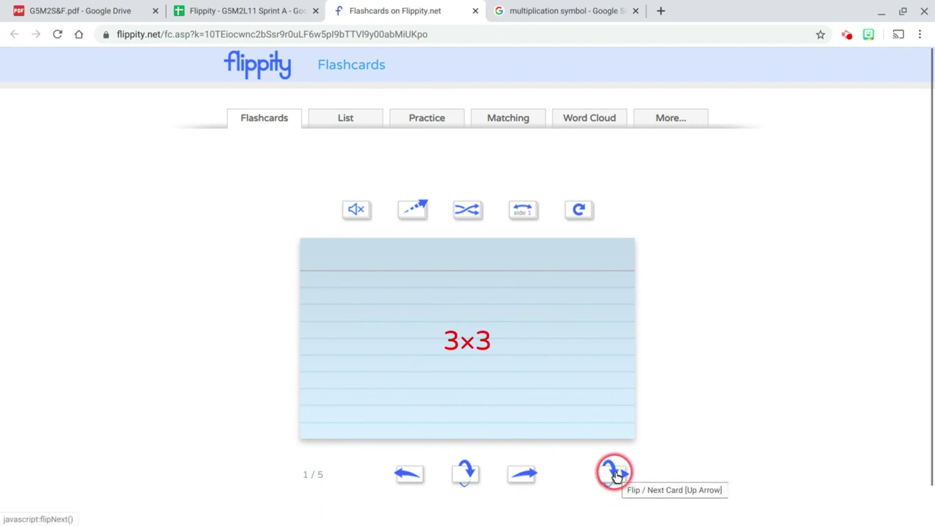
pyautogui.click(615, 474)
pyautogui.click(616, 475)
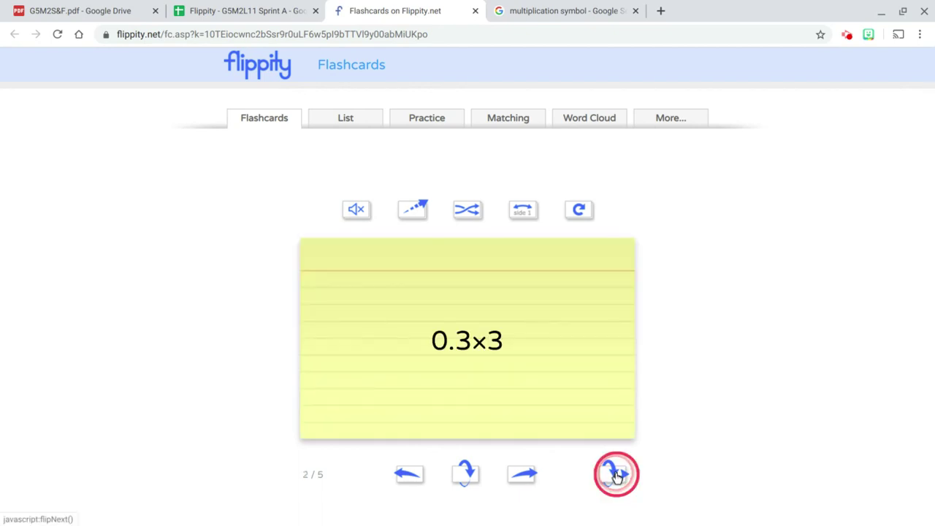
pyautogui.click(616, 475)
# - Flip through the 0.03×3 and 3×2 cards to the last card, then shuffle
pyautogui.click(617, 475)
pyautogui.click(616, 475)
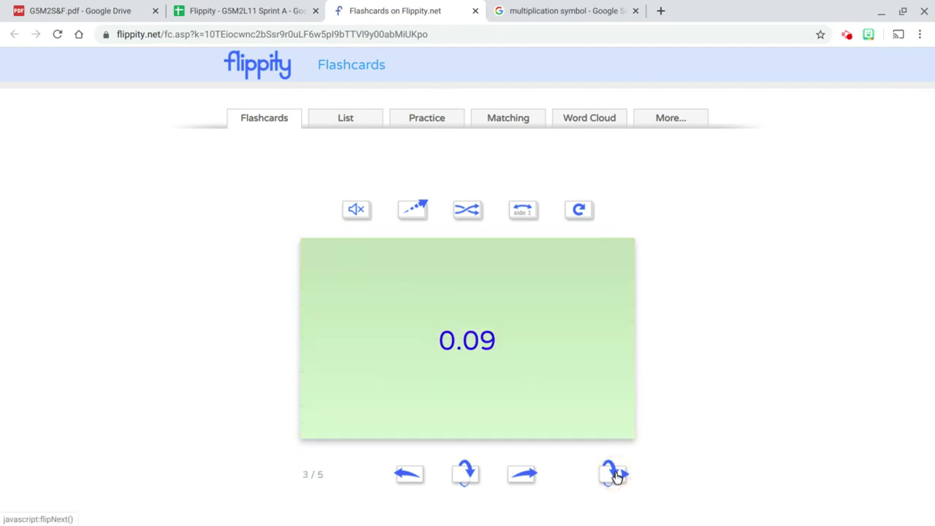
pyautogui.click(616, 475)
pyautogui.click(616, 475)
pyautogui.click(616, 475)
pyautogui.click(470, 210)
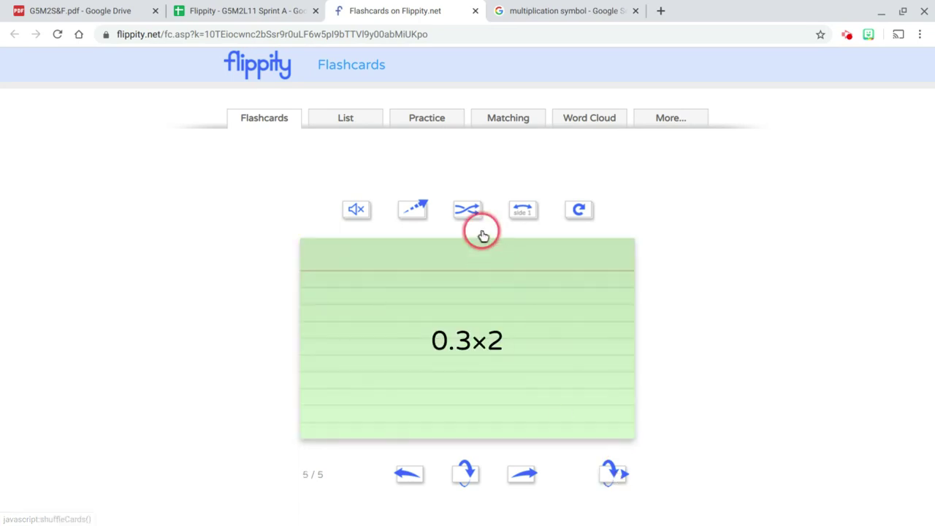